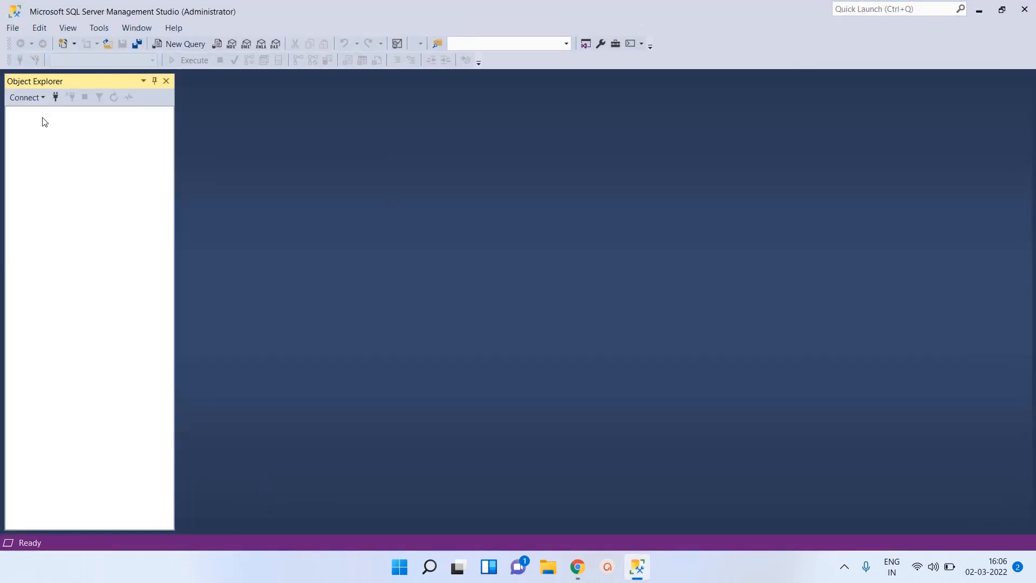
pyautogui.click(37, 98)
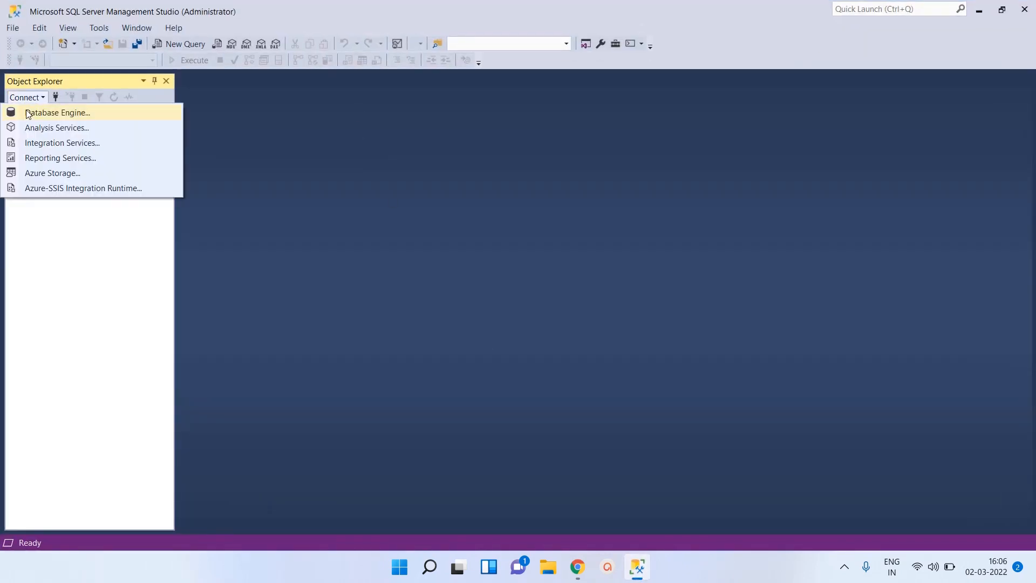
pyautogui.click(60, 113)
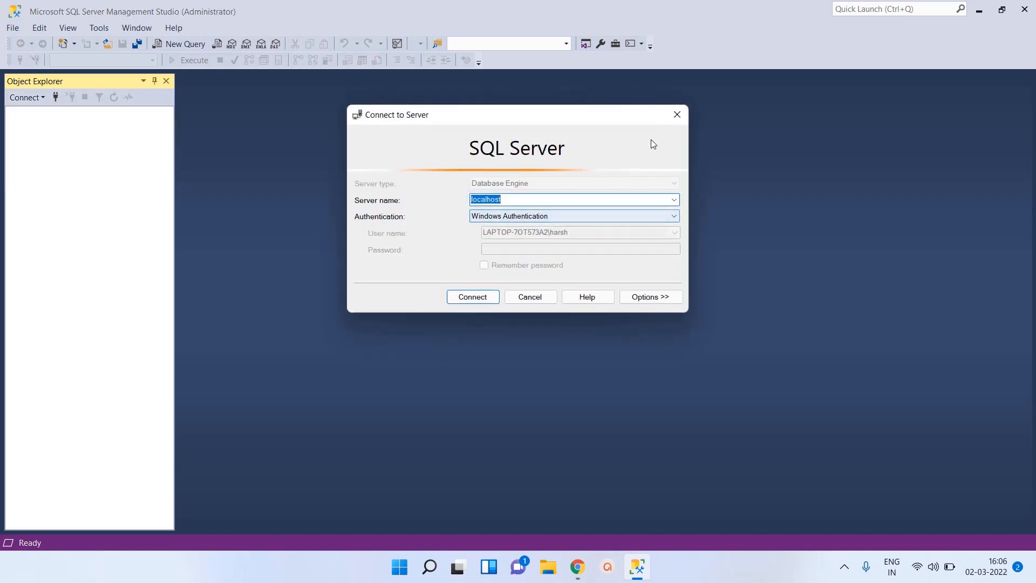
pyautogui.click(677, 115)
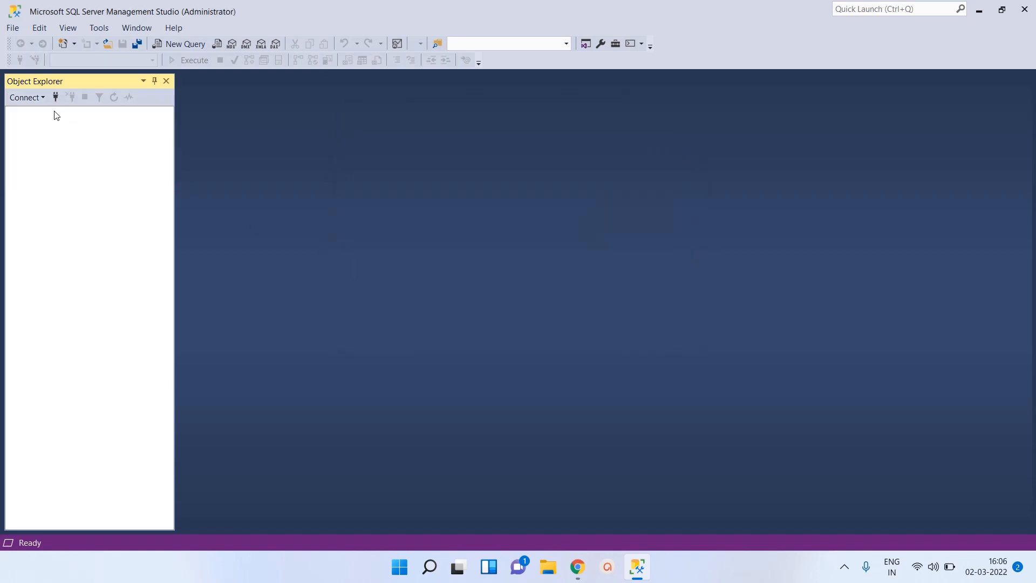
# Step: Connect to the Database Engine on localhost using Windows Authentication
pyautogui.click(56, 98)
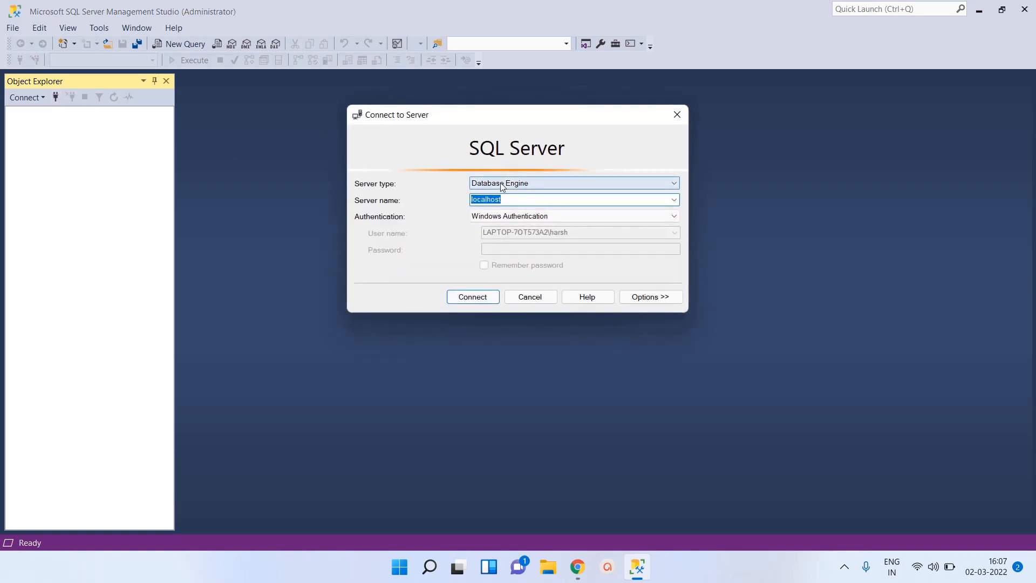
pyautogui.click(526, 184)
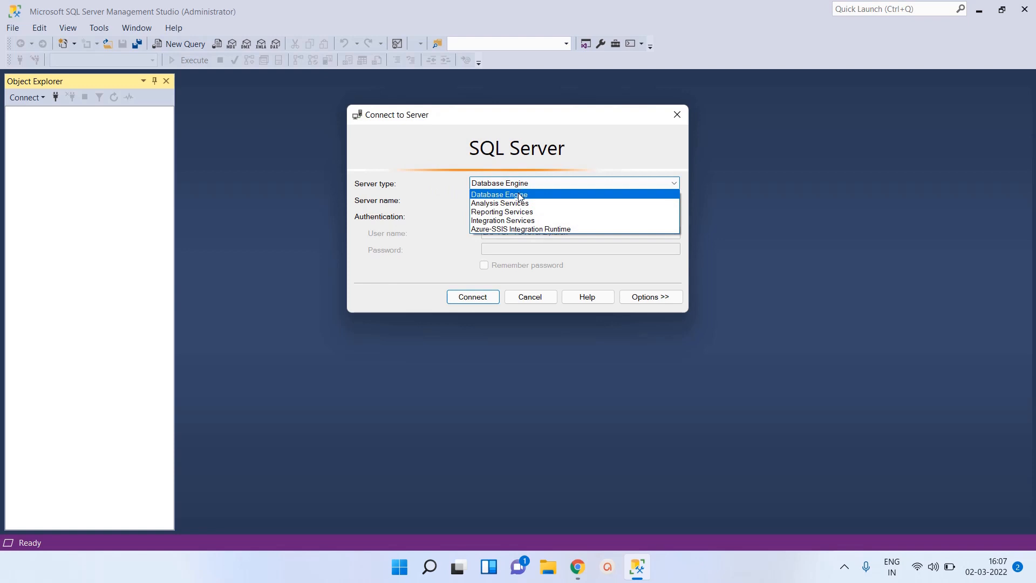
pyautogui.click(519, 197)
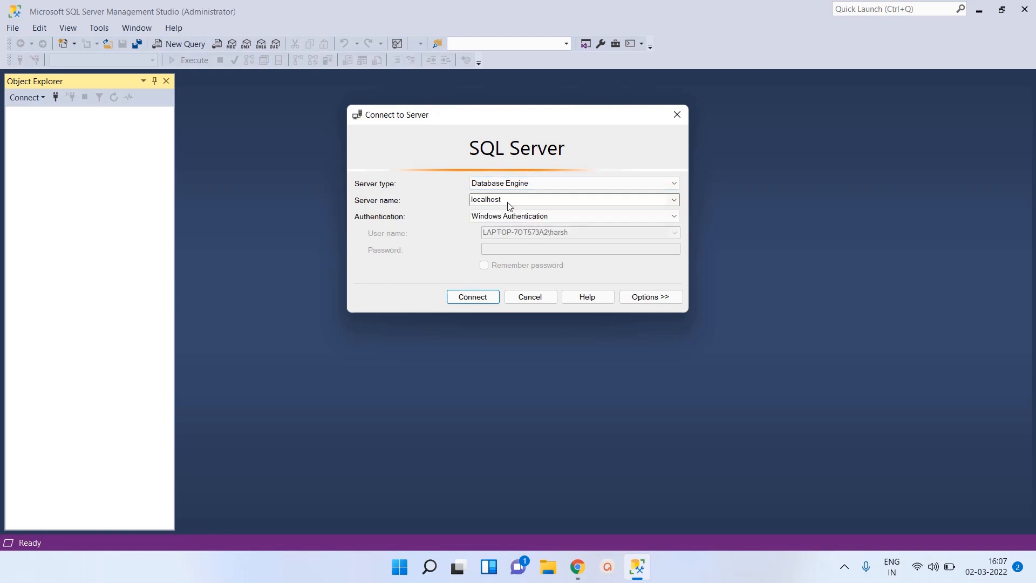
pyautogui.doubleClick(508, 204)
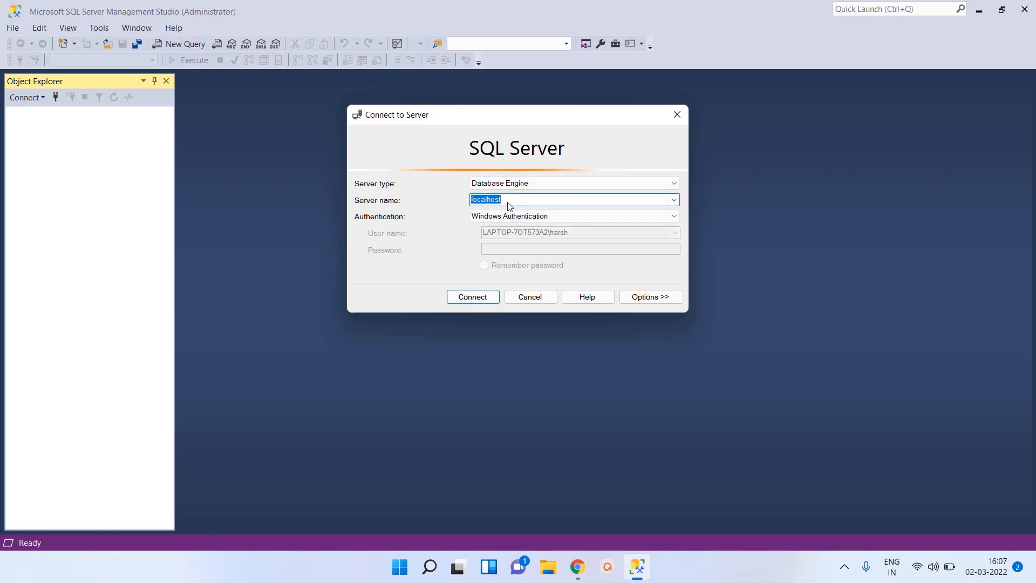
pyautogui.click(552, 216)
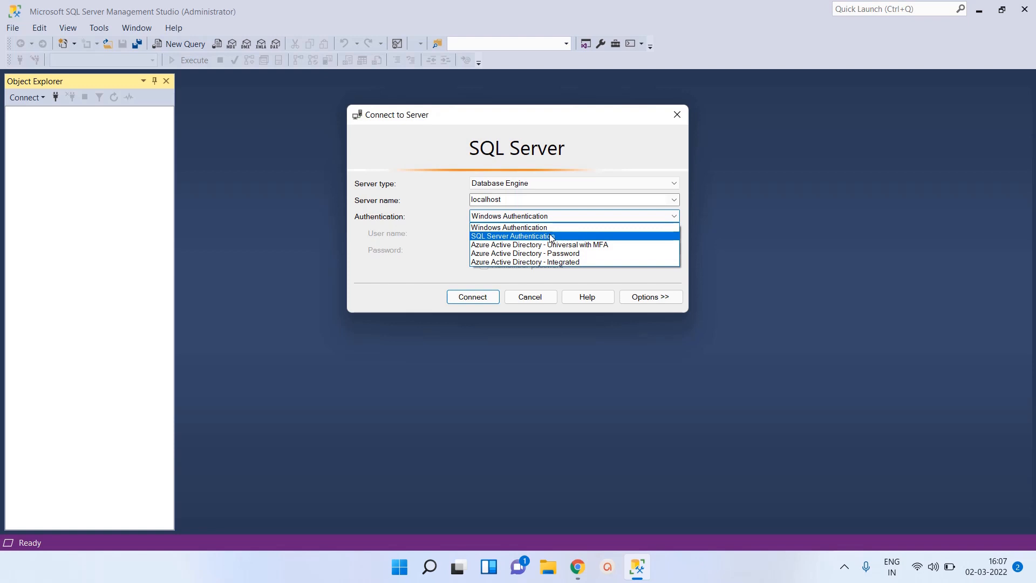
pyautogui.click(549, 236)
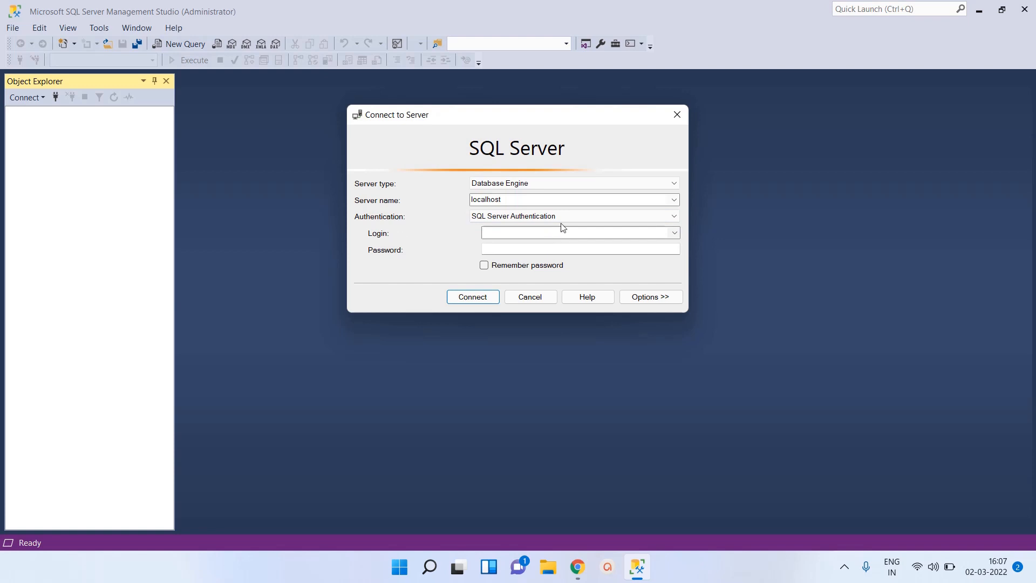
pyautogui.click(572, 215)
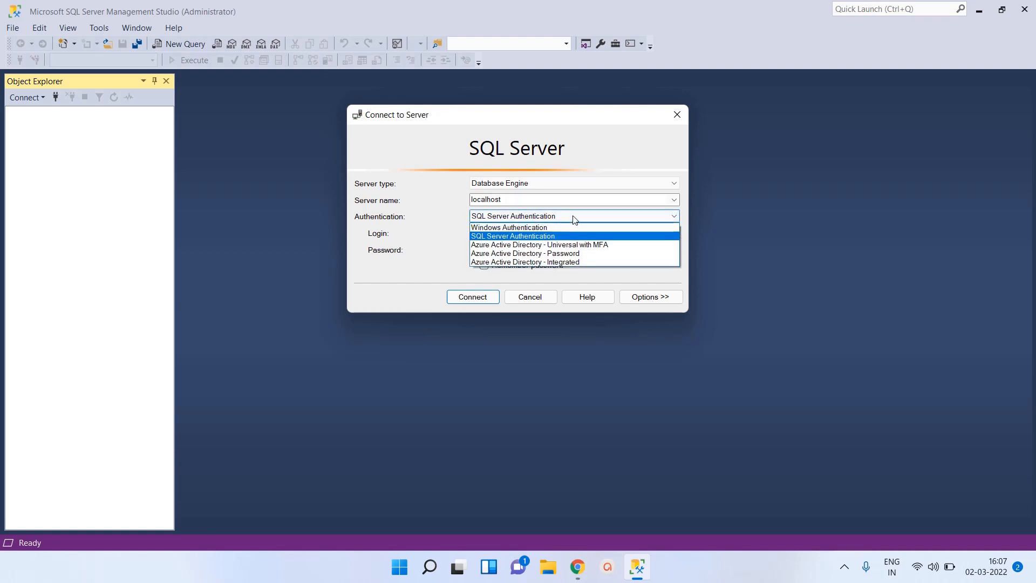
pyautogui.click(548, 228)
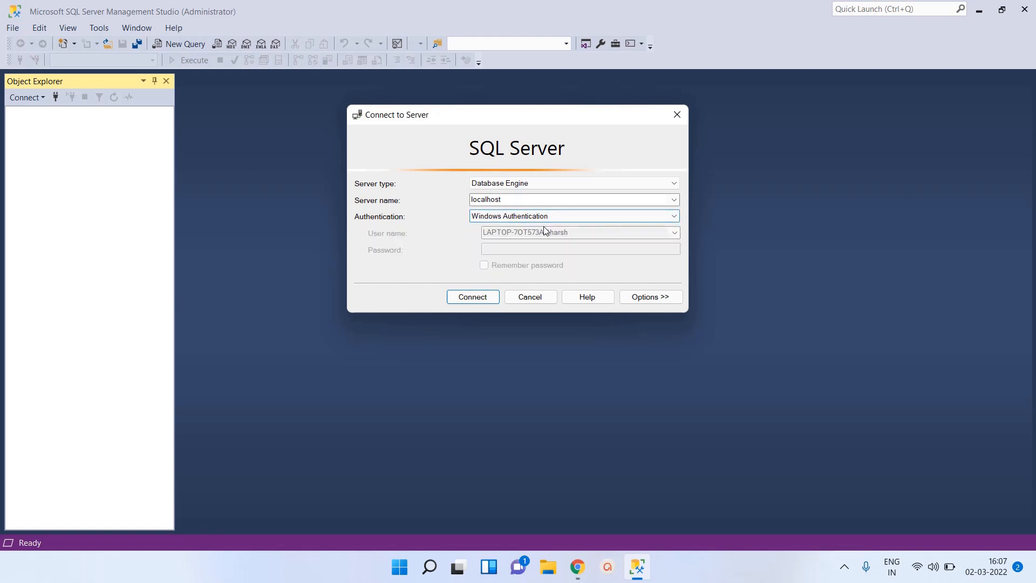
pyautogui.click(457, 297)
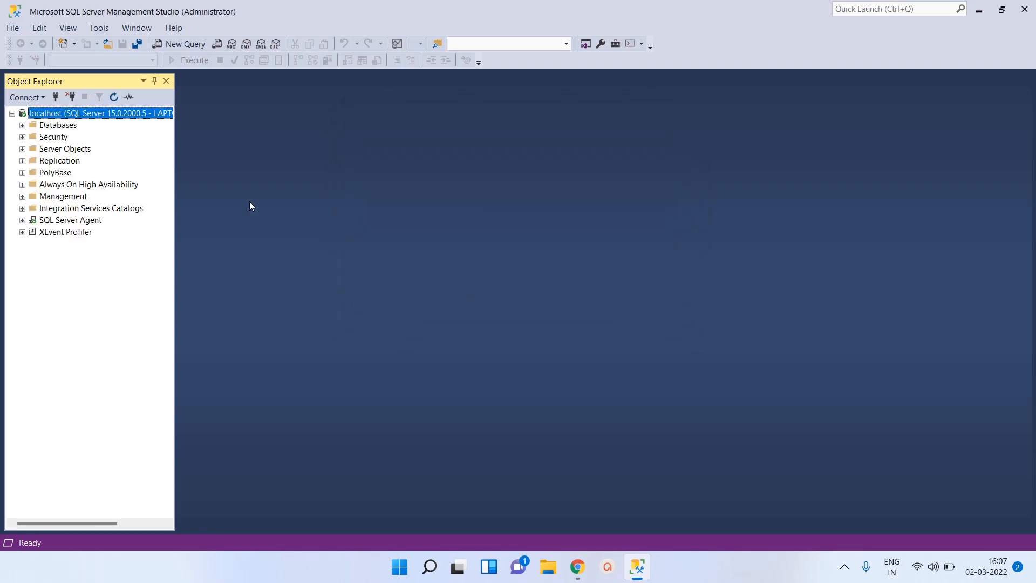
# Step: Start a new database under the server's Databases folder and name it MyDatabase
pyautogui.click(22, 125)
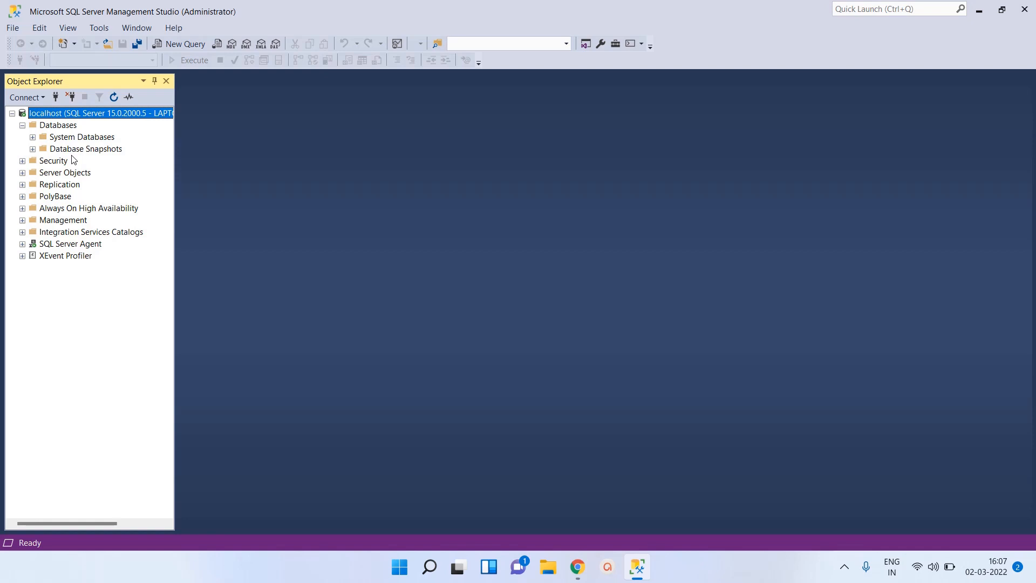
pyautogui.click(58, 125)
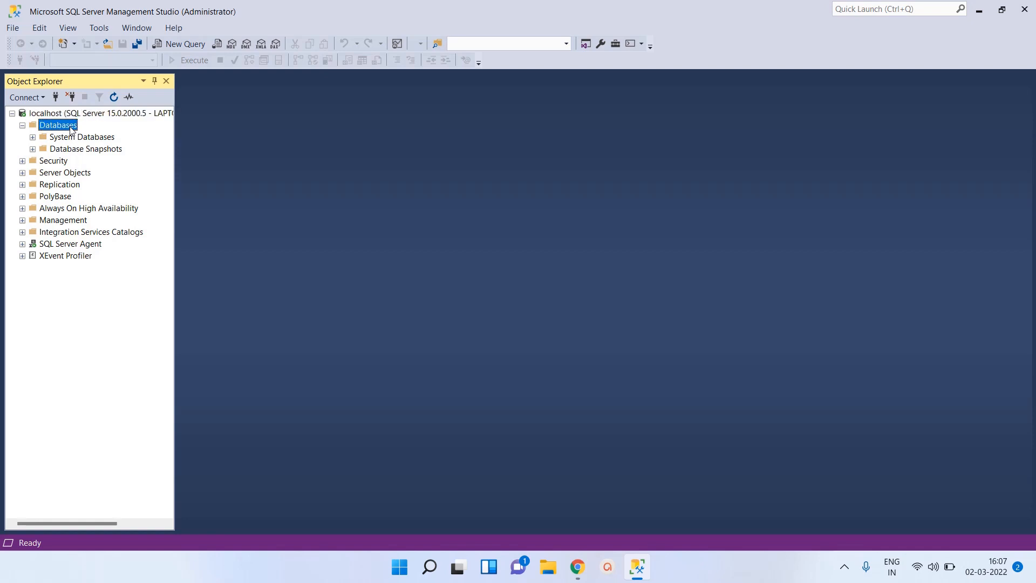
pyautogui.rightClick(72, 130)
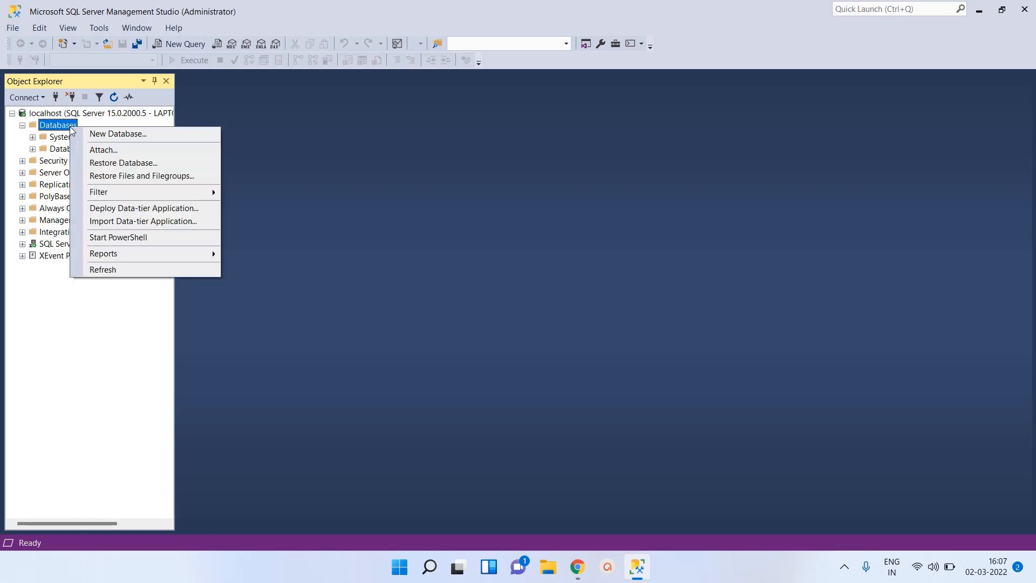
pyautogui.click(151, 136)
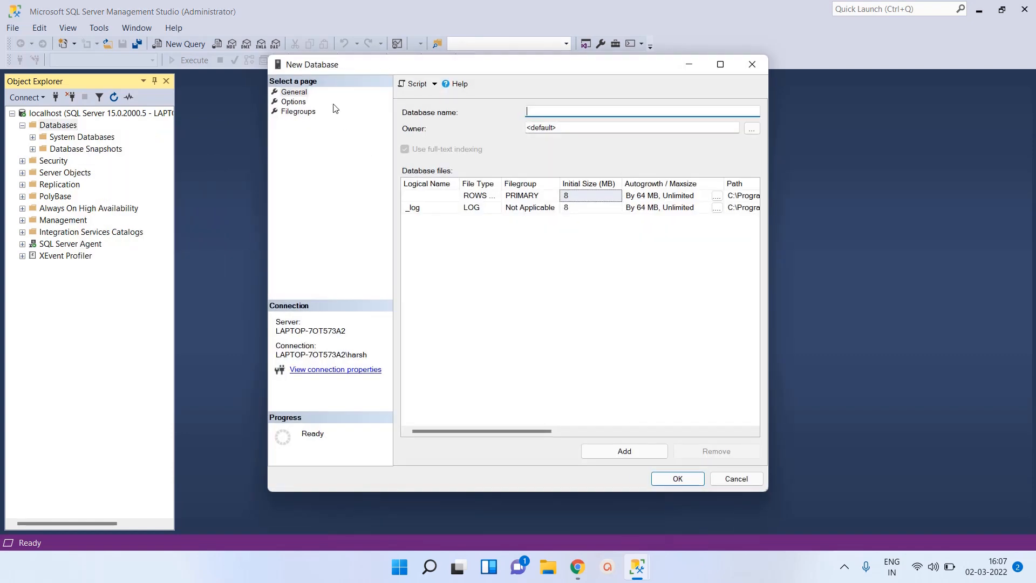
pyautogui.click(304, 94)
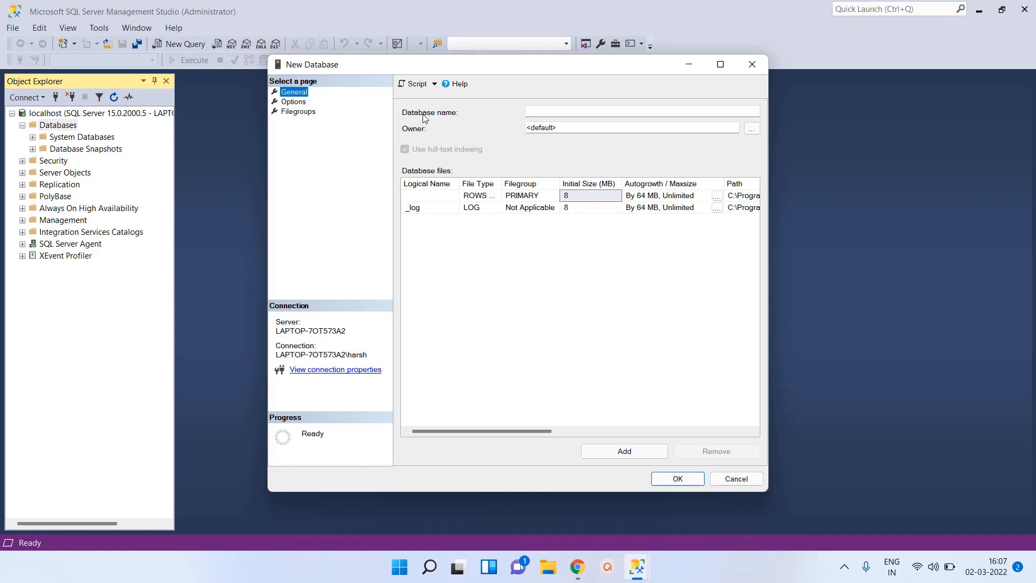
pyautogui.click(537, 113)
pyautogui.write('M')
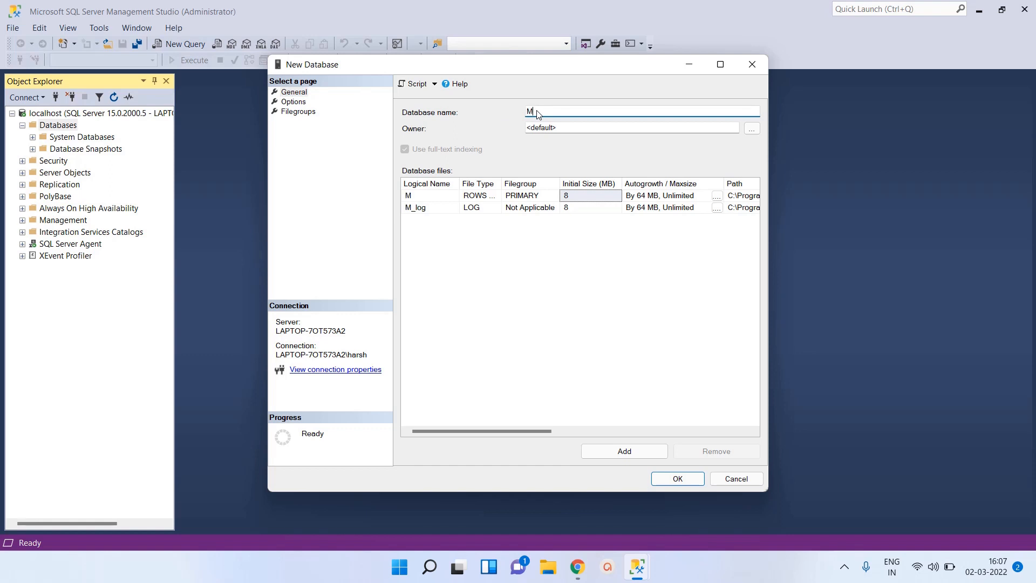
pyautogui.write('yDatabase')
pyautogui.click(573, 130)
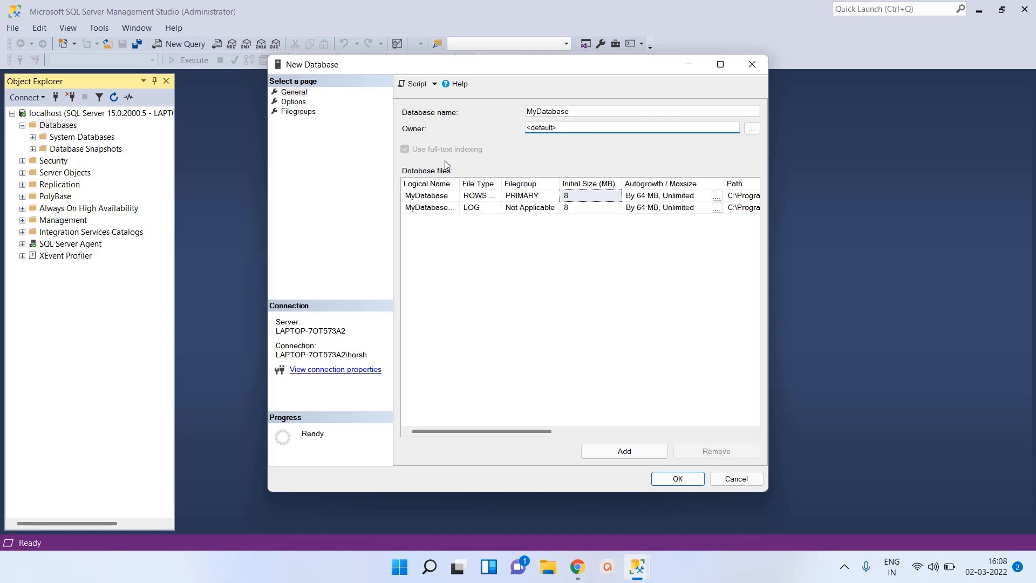
# Step: Name the data file MyDatabase.mdf and the log file MyDatabase_log.ldf, accepting 64 MB autogrowth with unlimited size for the data file
pyautogui.click(721, 64)
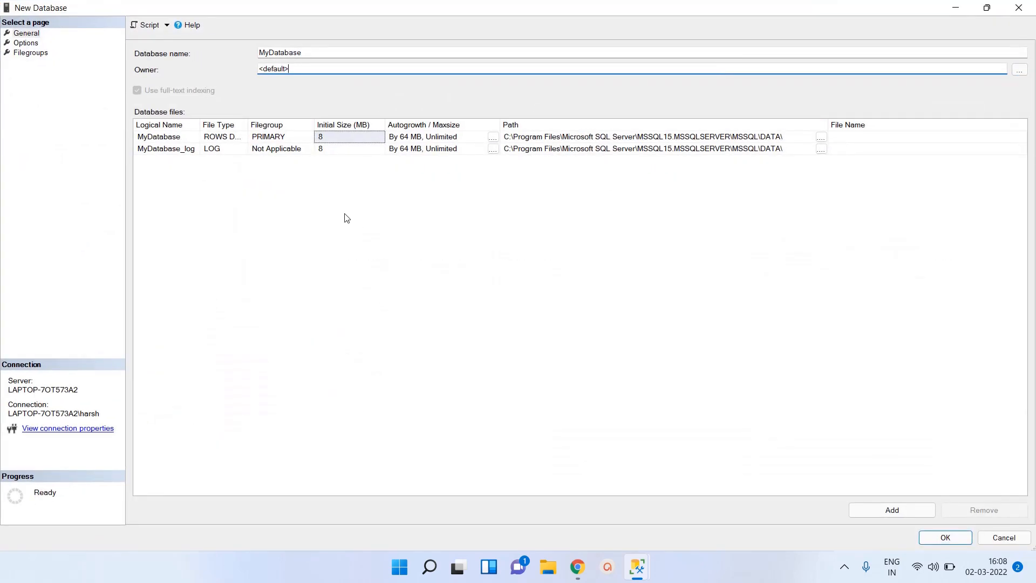
pyautogui.click(179, 138)
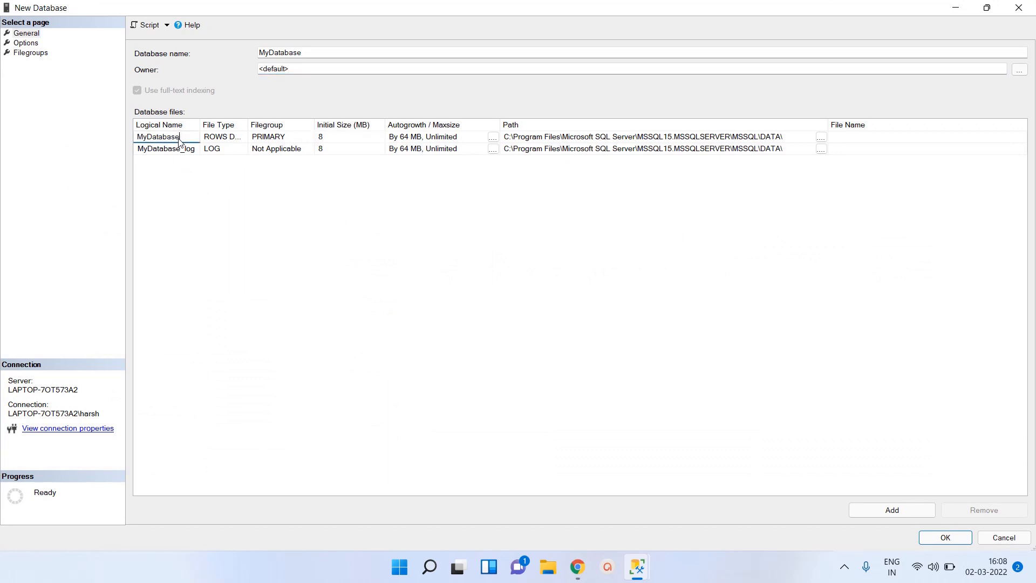
pyautogui.click(846, 141)
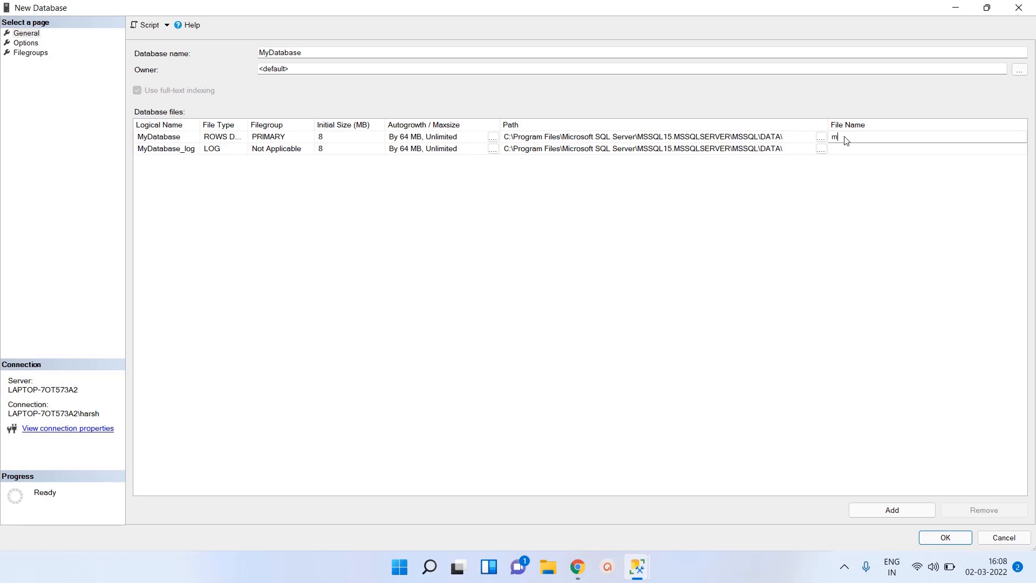
pyautogui.write('MyDatabase.mdf')
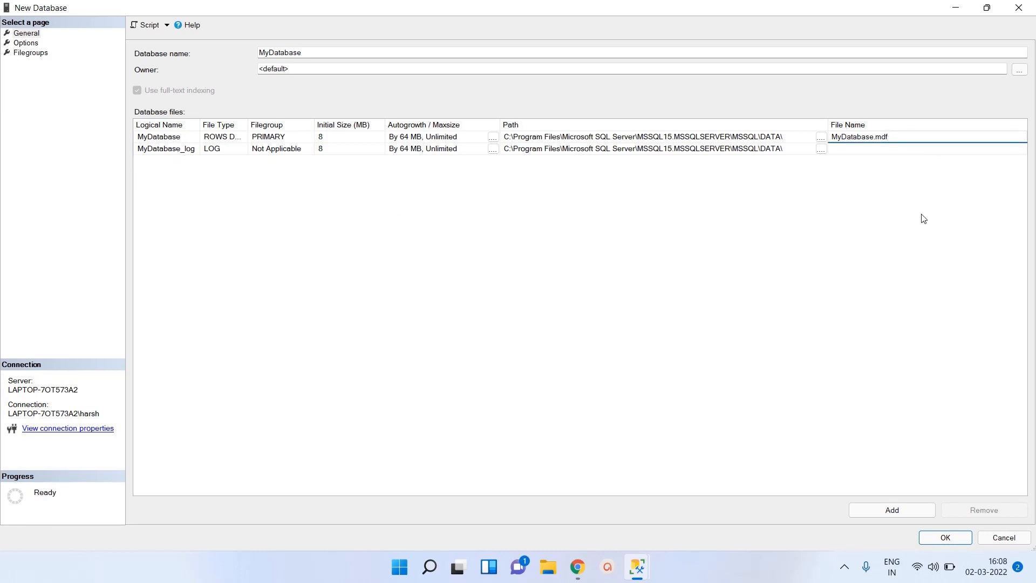
pyautogui.click(925, 151)
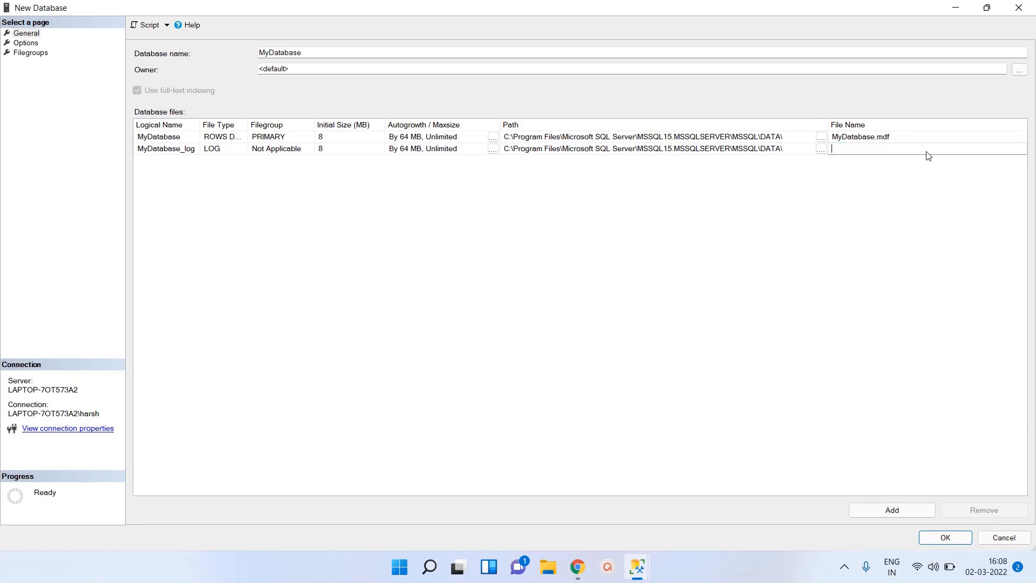
pyautogui.write('MyDatabase_log.ldf')
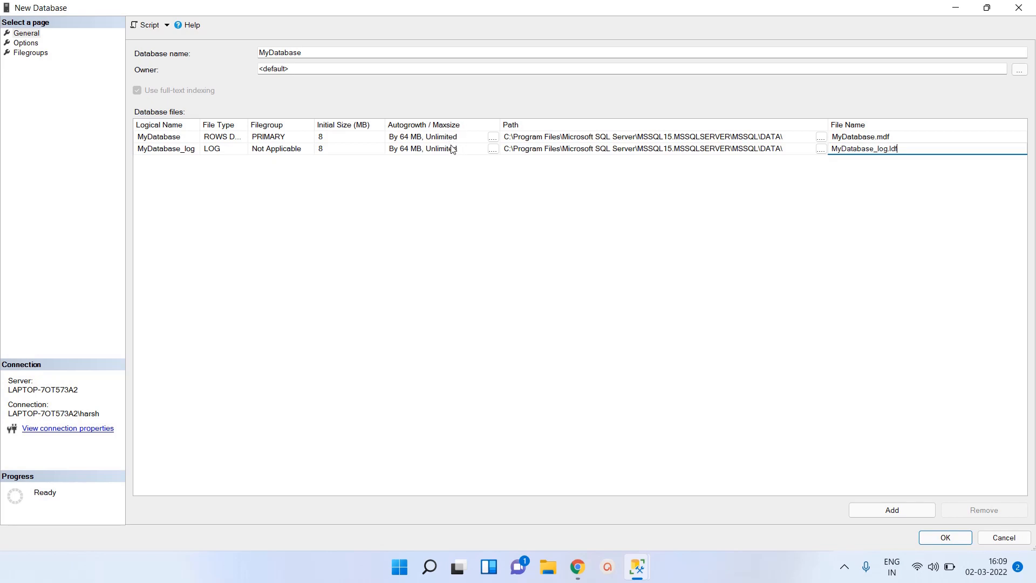
pyautogui.click(492, 139)
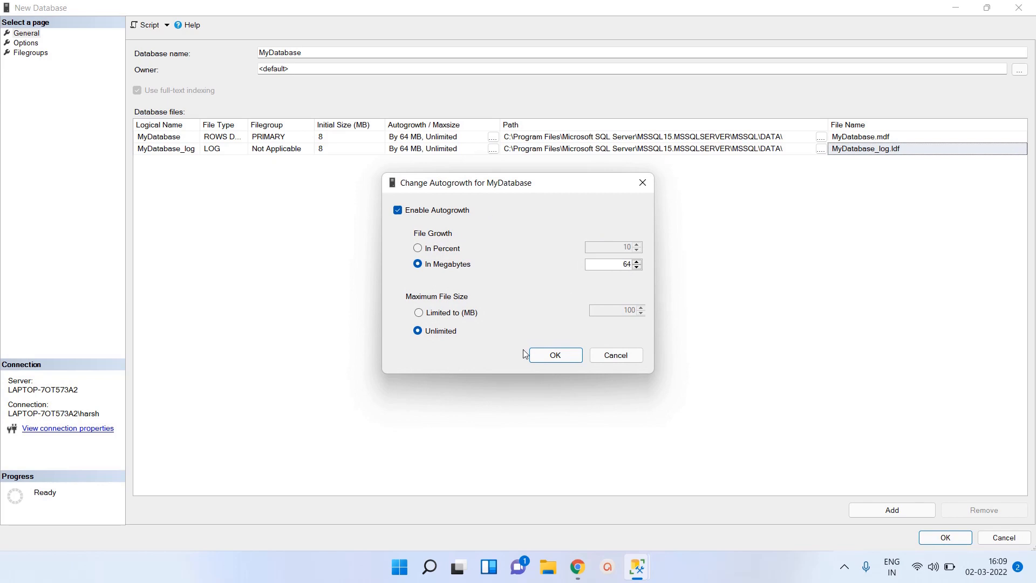
pyautogui.click(559, 355)
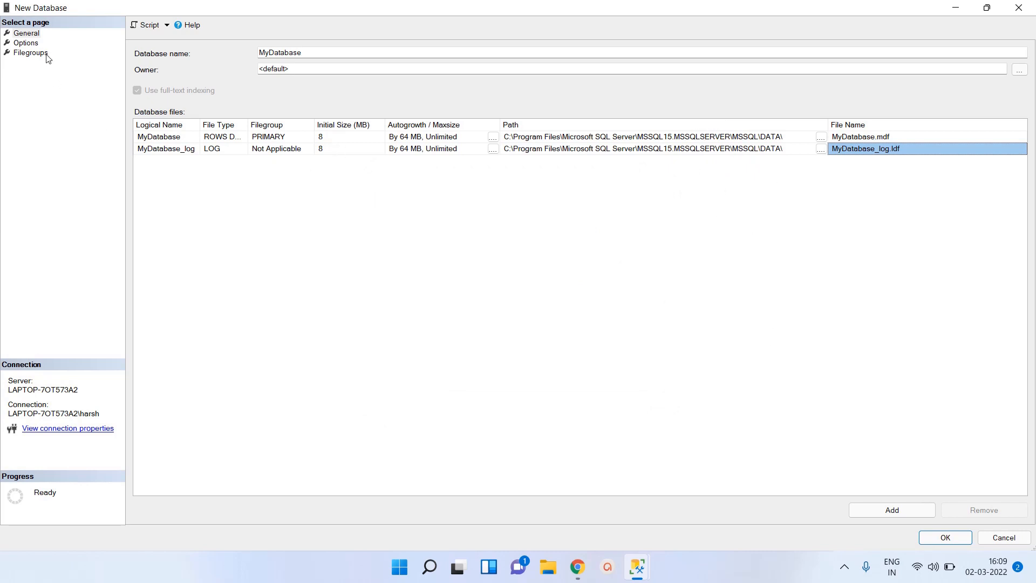
# Step: Choose the default collation, Full recovery model and SQL Server 2019 (150) compatibility level in the new database's options
pyautogui.click(34, 46)
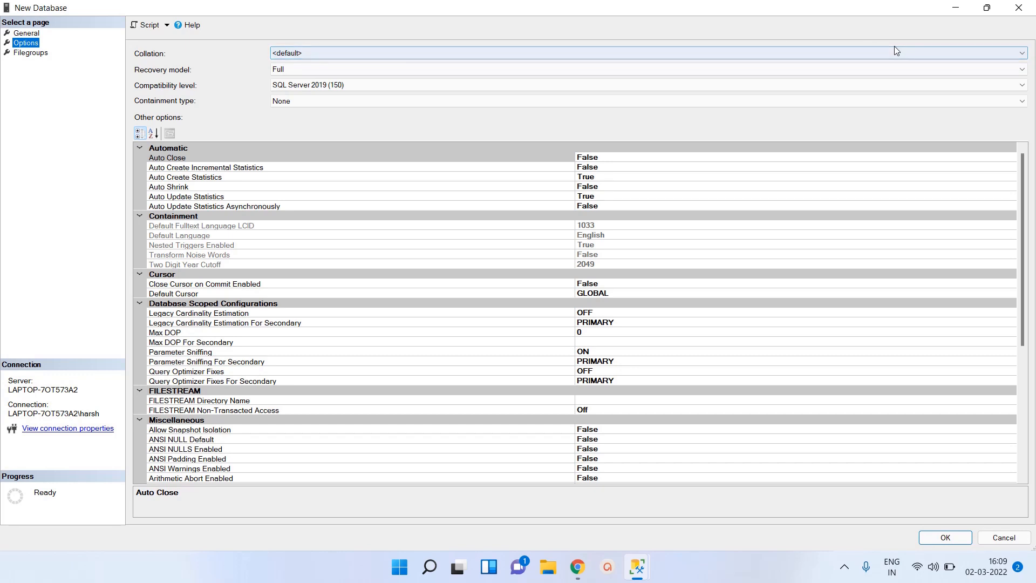
pyautogui.click(1017, 53)
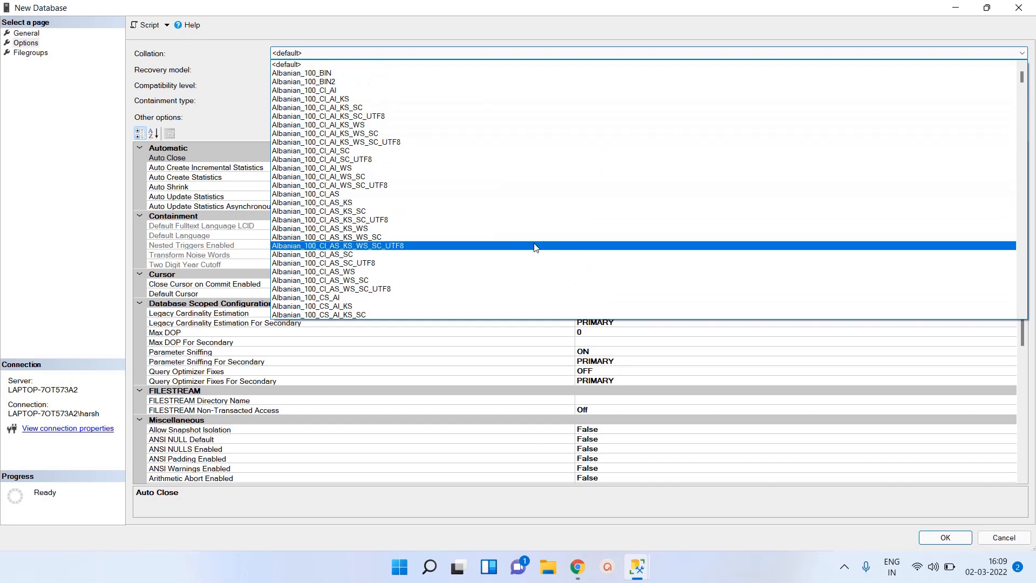
pyautogui.click(311, 53)
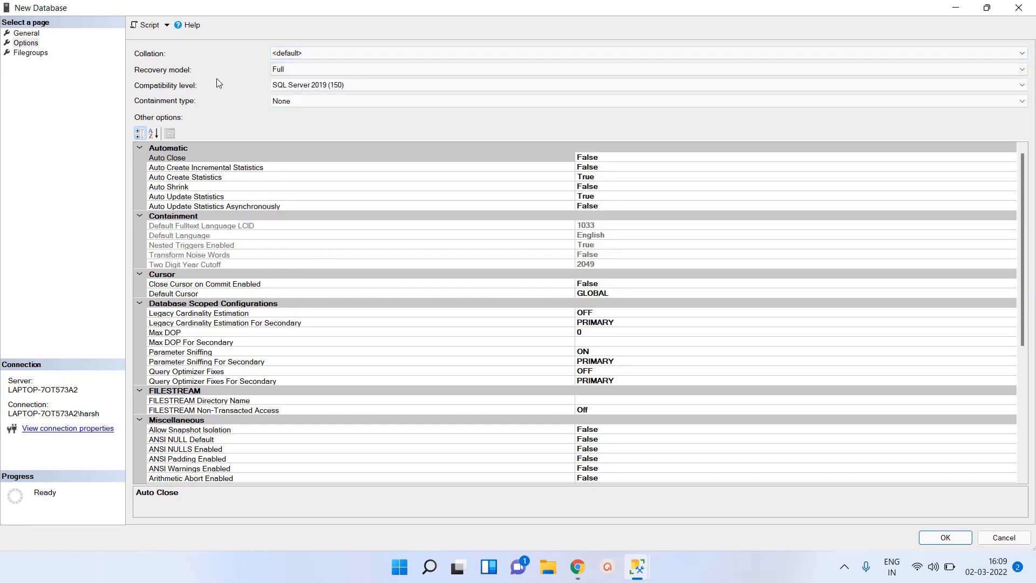
pyautogui.click(297, 71)
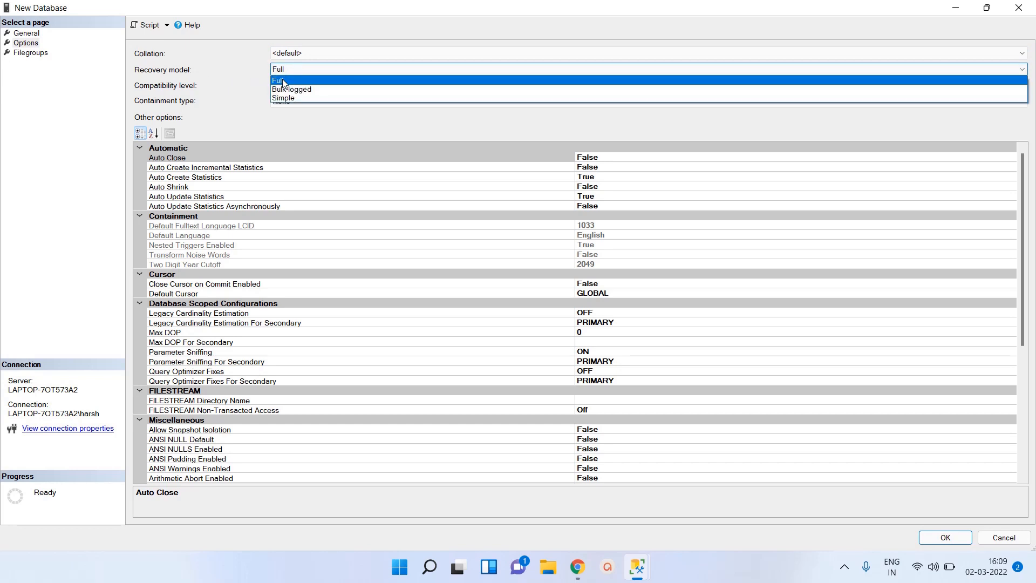
pyautogui.click(283, 81)
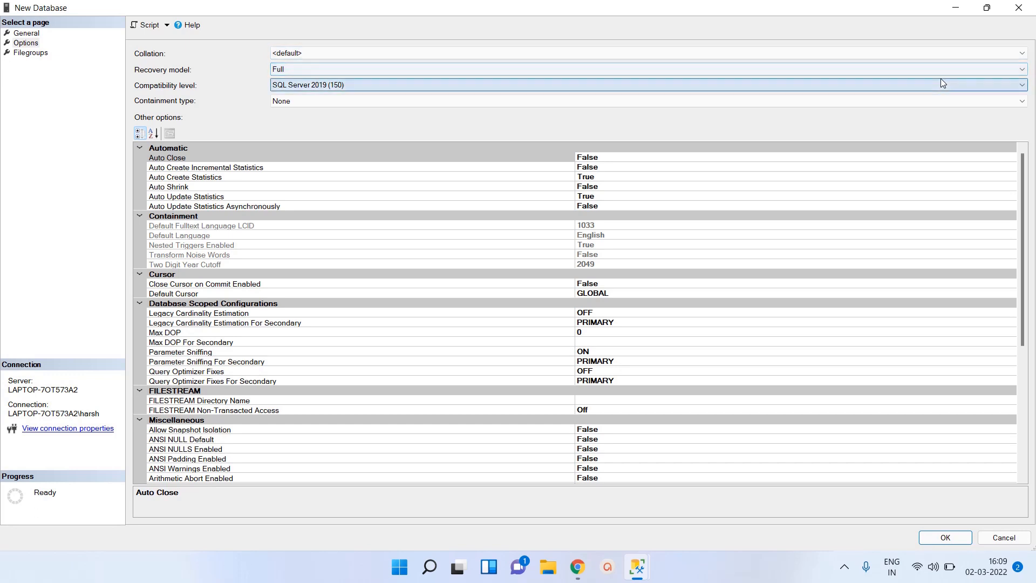
pyautogui.click(1023, 85)
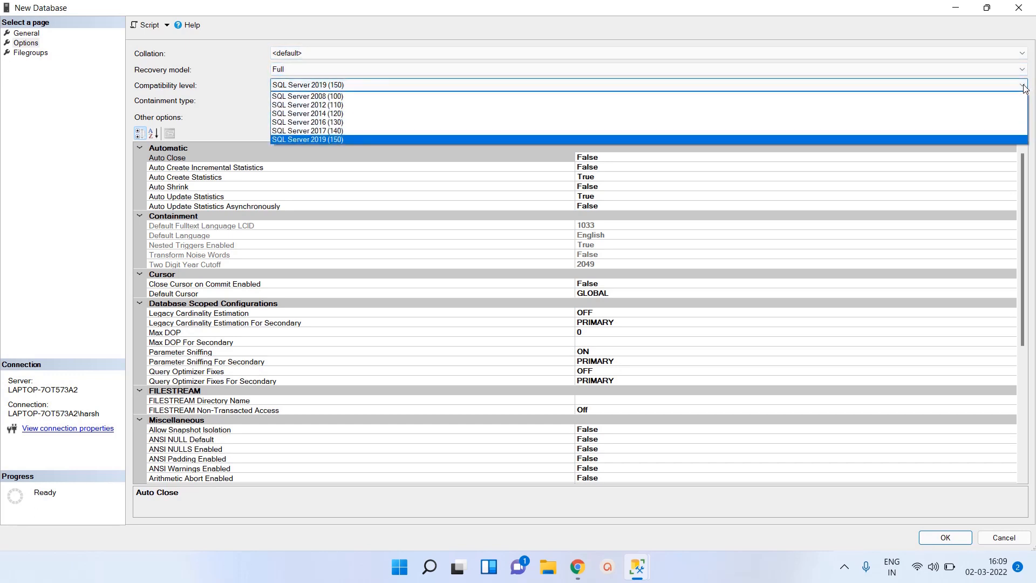
pyautogui.click(340, 139)
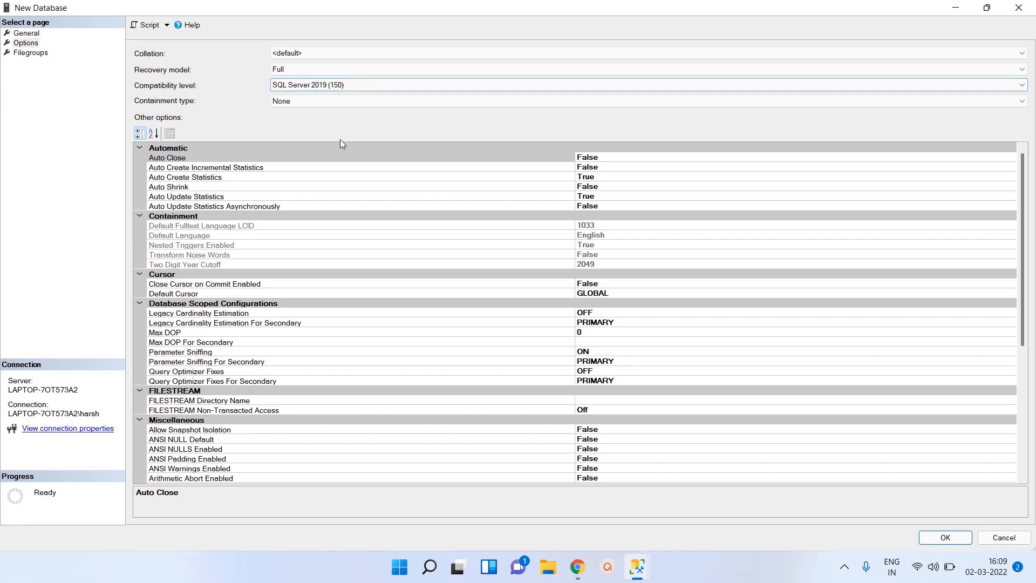
pyautogui.click(1024, 371)
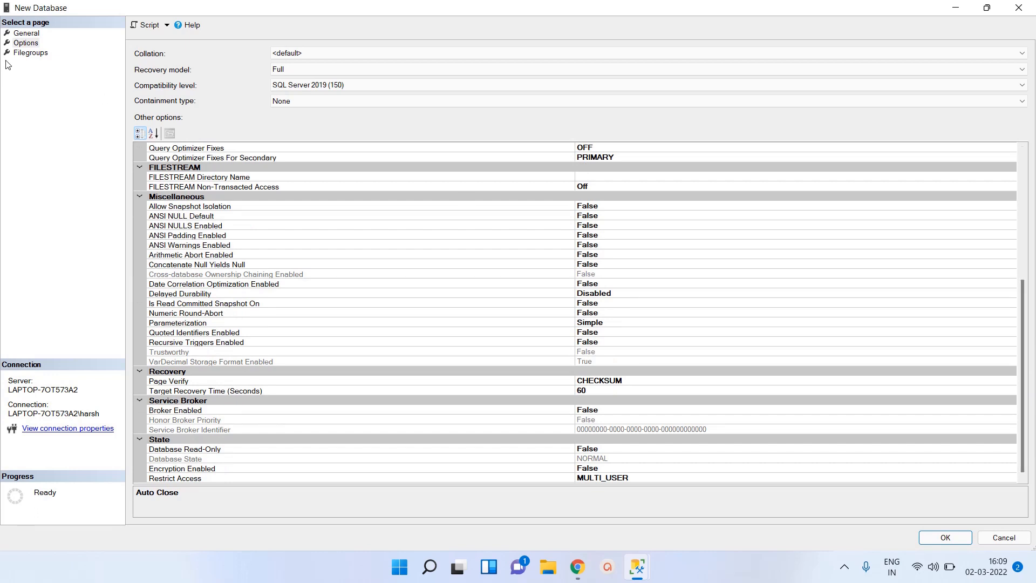
# Step: Check the new database's filegroups, generate its creation script in a query window, and minimize the New Database dialog
pyautogui.click(22, 54)
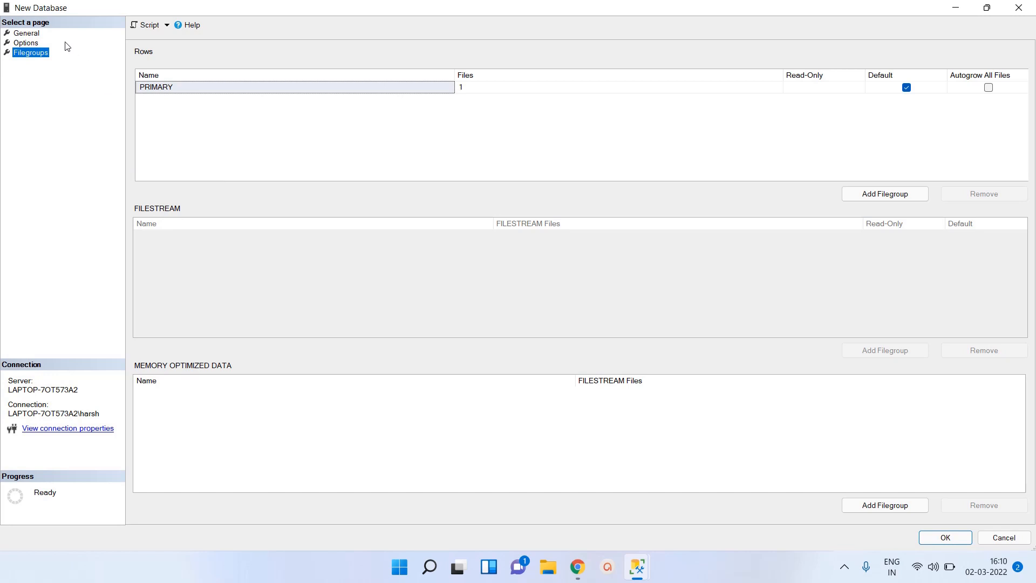
pyautogui.click(34, 34)
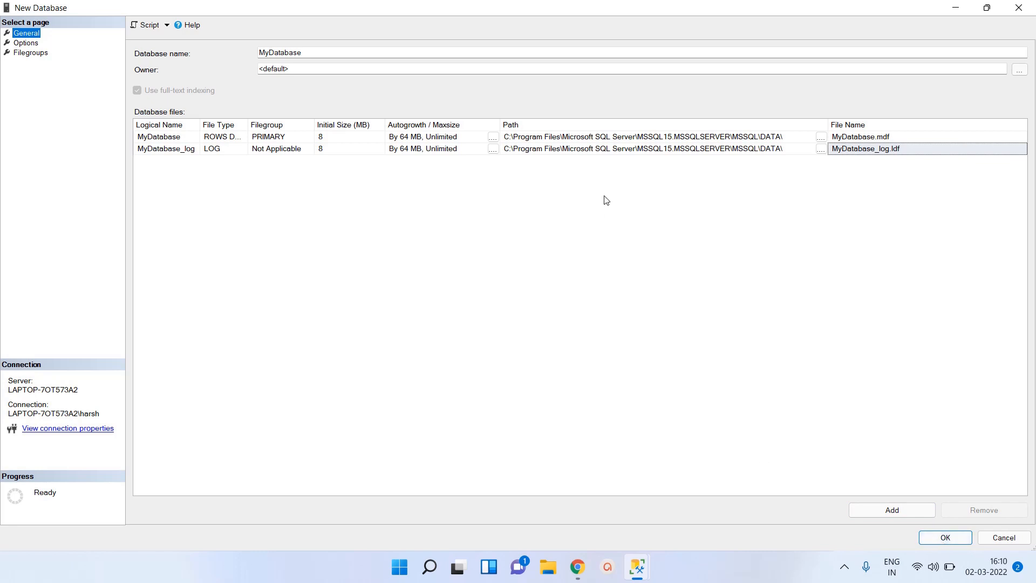
pyautogui.click(152, 26)
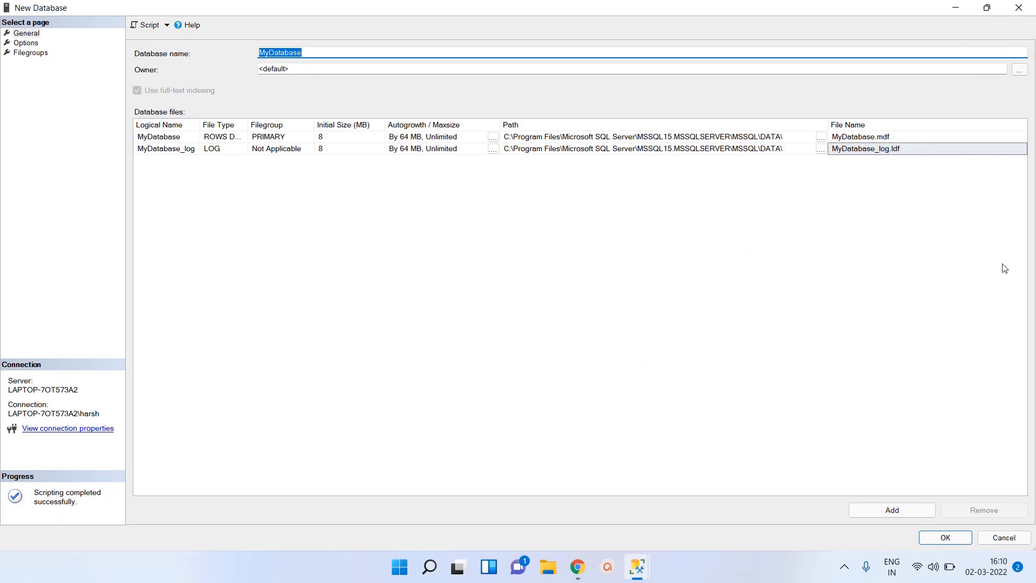
pyautogui.click(956, 9)
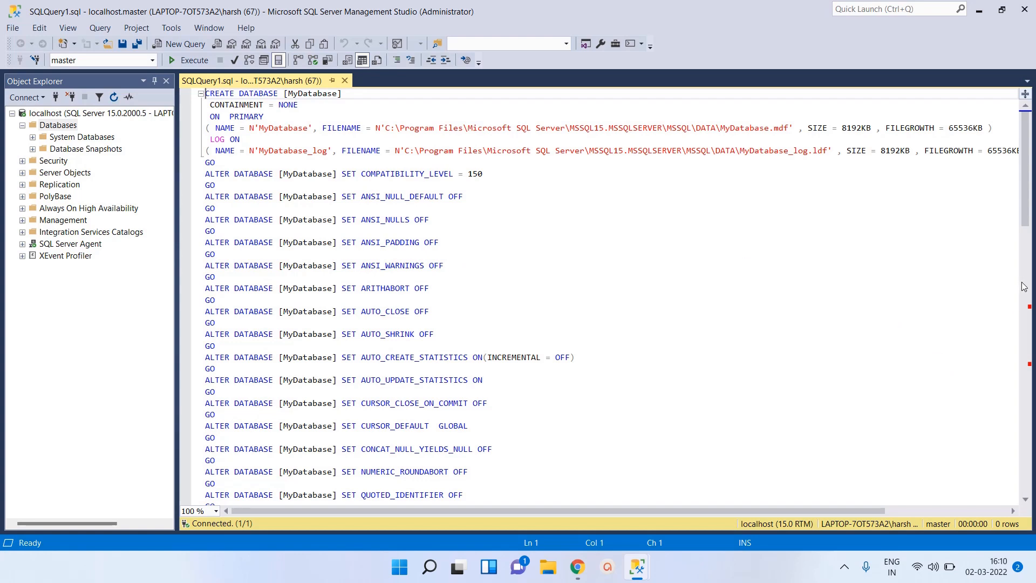
# Step: Review and execute the generated CREATE DATABASE script for MyDatabase, and refresh the server's Databases folder
pyautogui.click(1025, 312)
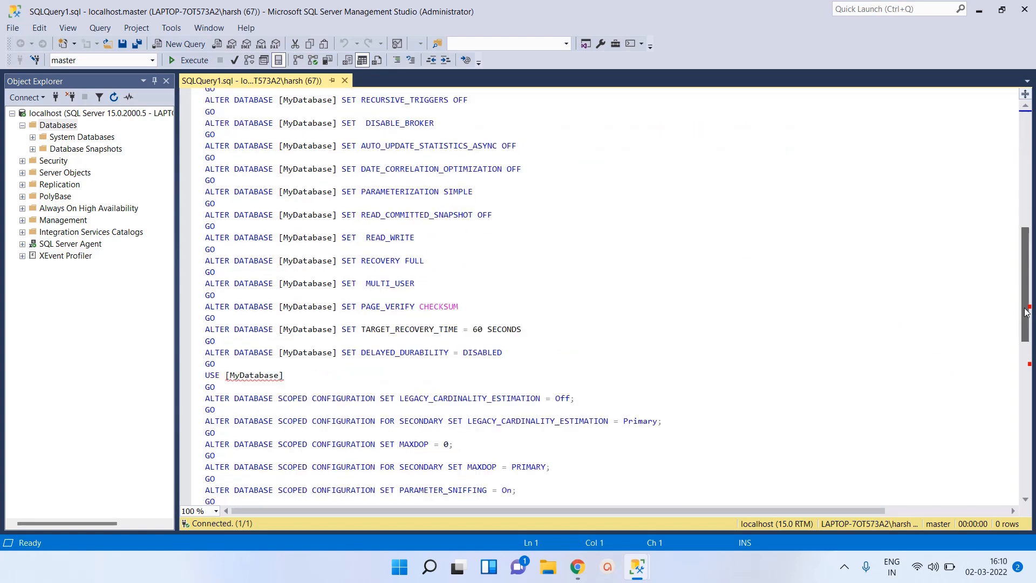
pyautogui.click(1026, 377)
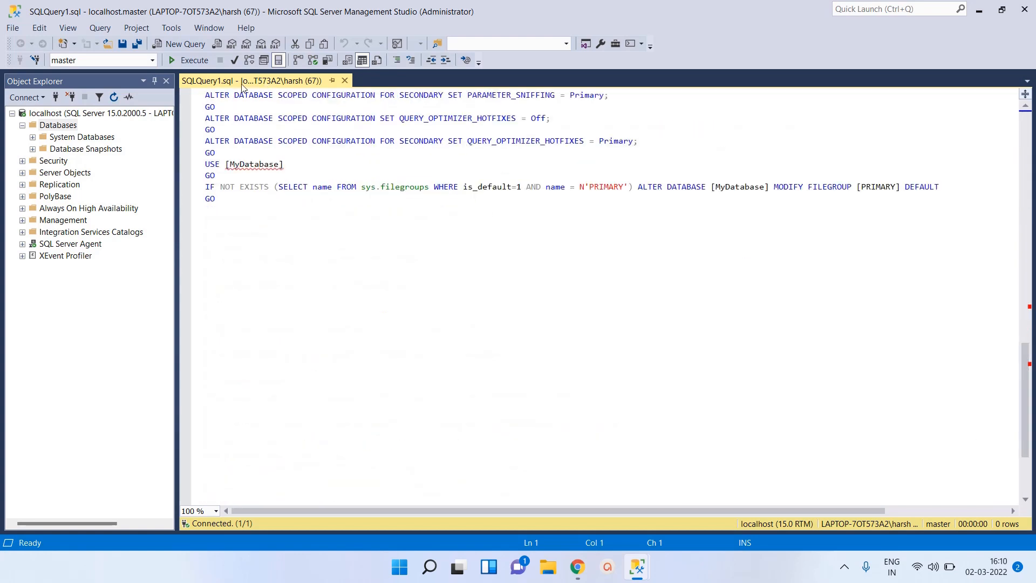
pyautogui.click(171, 60)
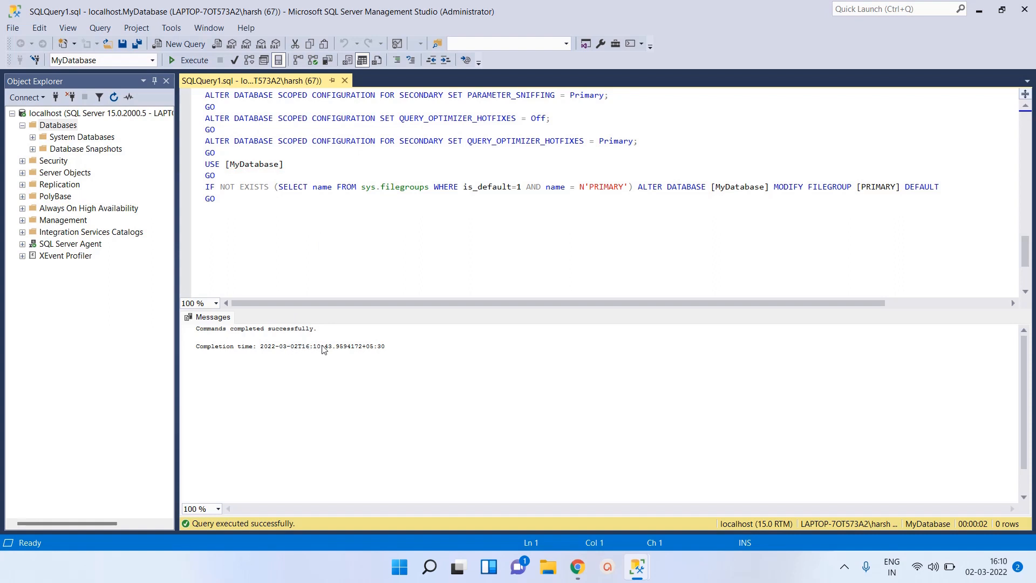
pyautogui.click(56, 126)
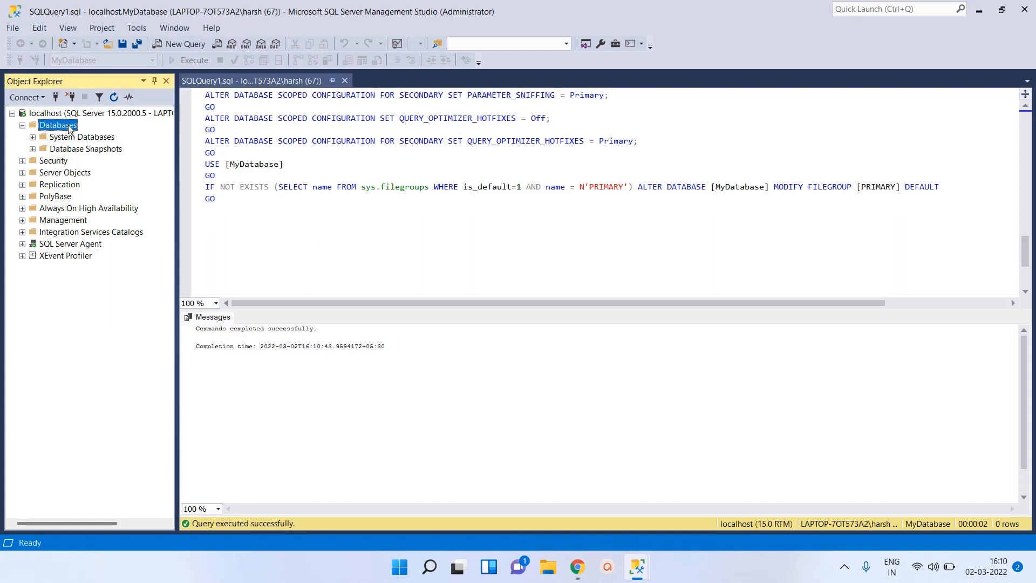
pyautogui.click(115, 98)
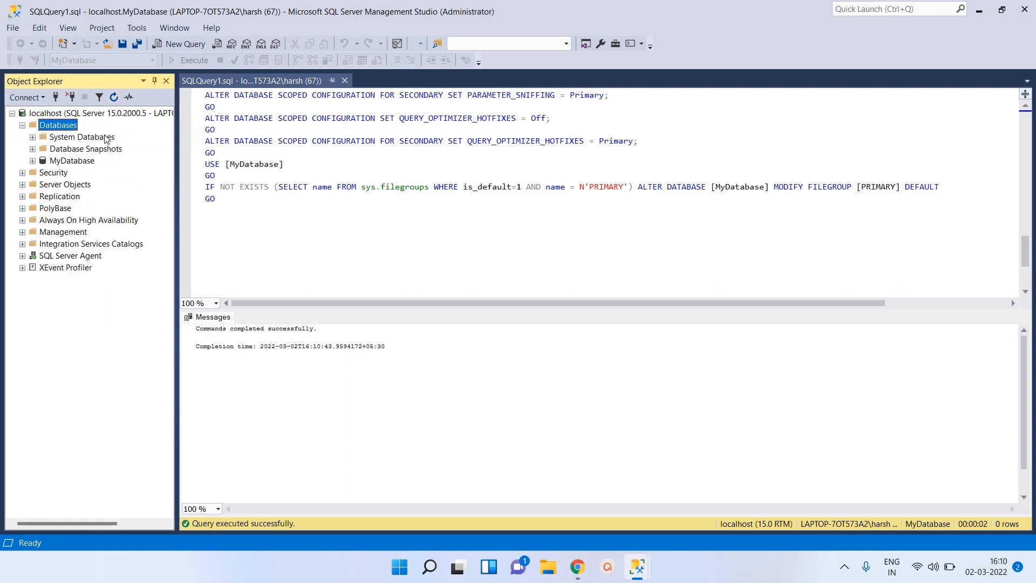
# Step: Open MyDatabase's properties in a maximized window and examine its general information, files, owner and filegroups
pyautogui.click(75, 162)
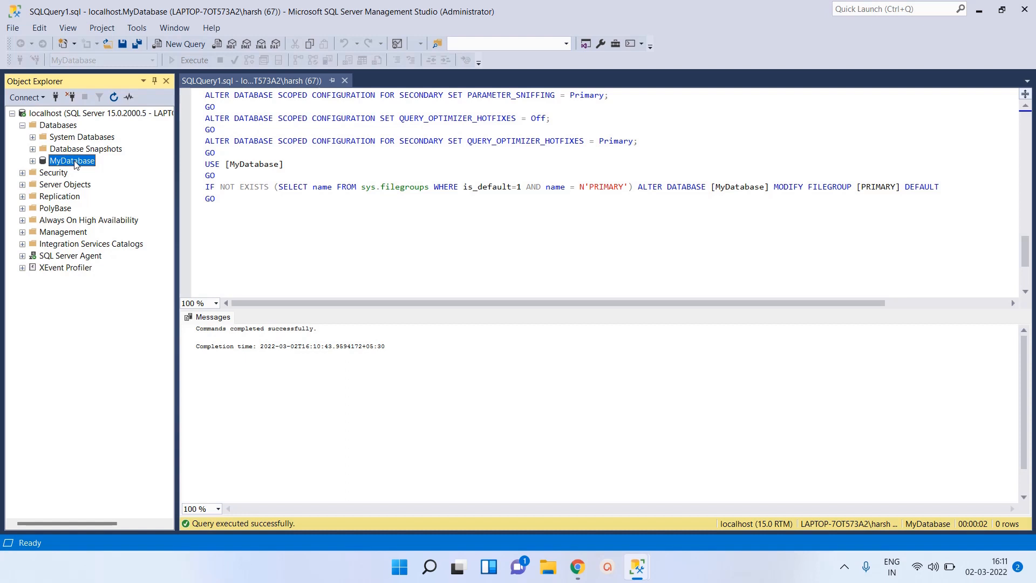
pyautogui.rightClick(76, 165)
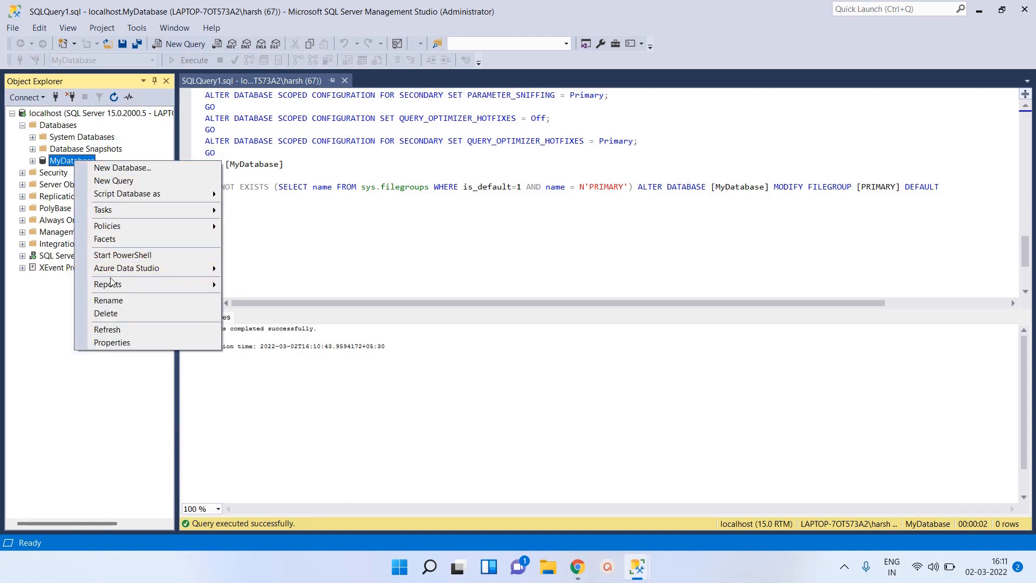
pyautogui.click(134, 346)
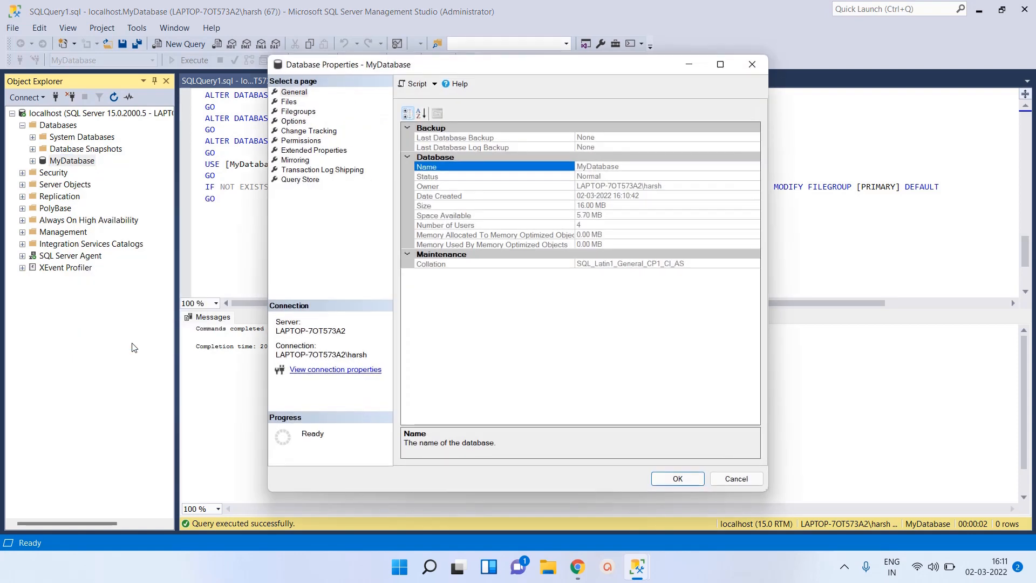
pyautogui.click(720, 64)
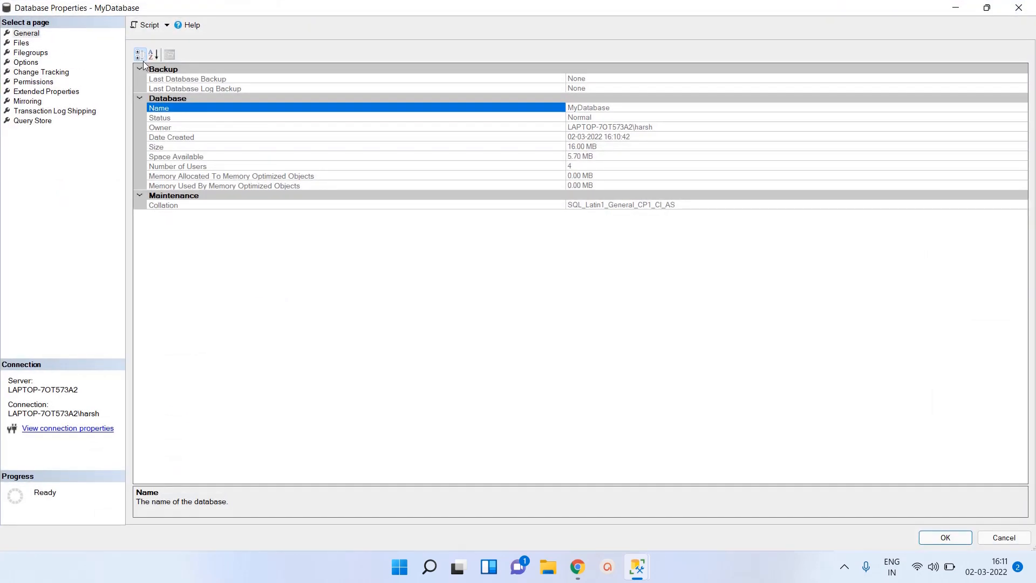
pyautogui.click(27, 33)
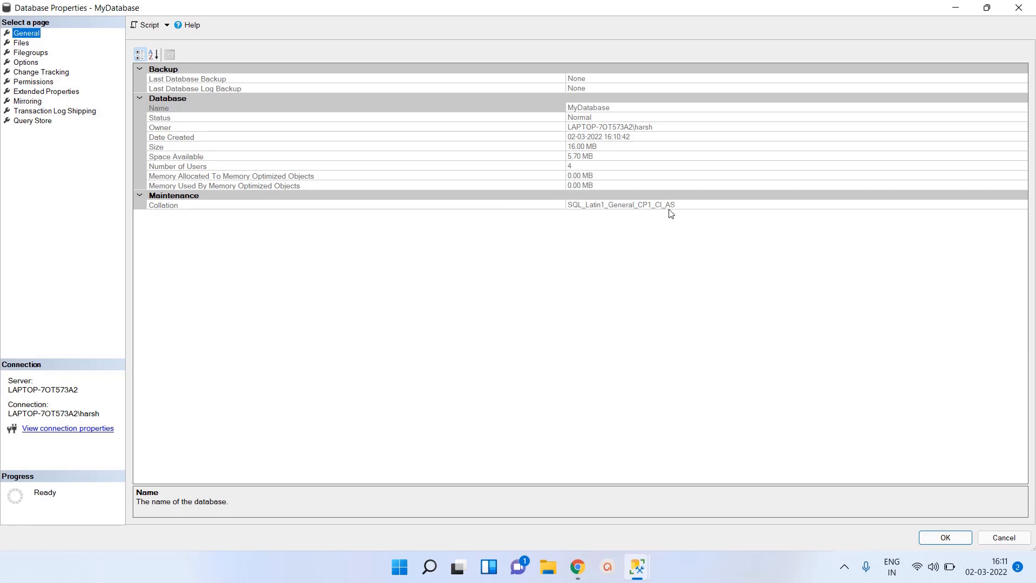
pyautogui.click(20, 46)
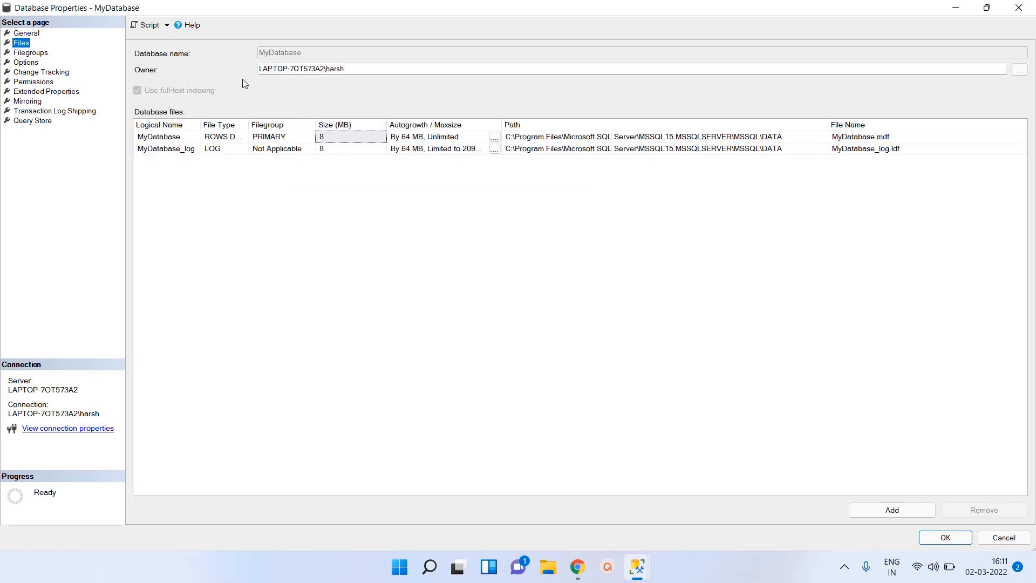
pyautogui.click(354, 70)
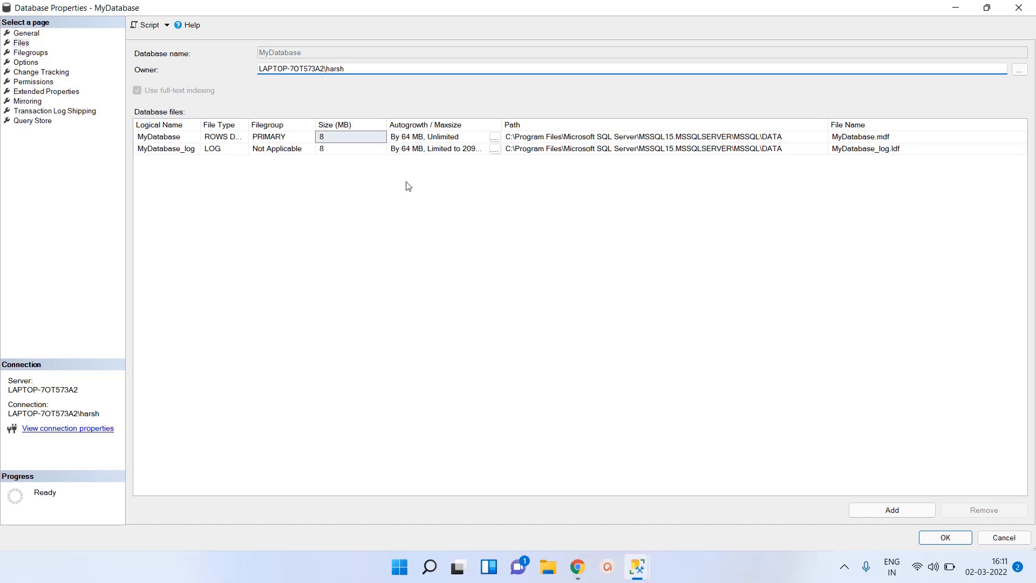
pyautogui.click(39, 56)
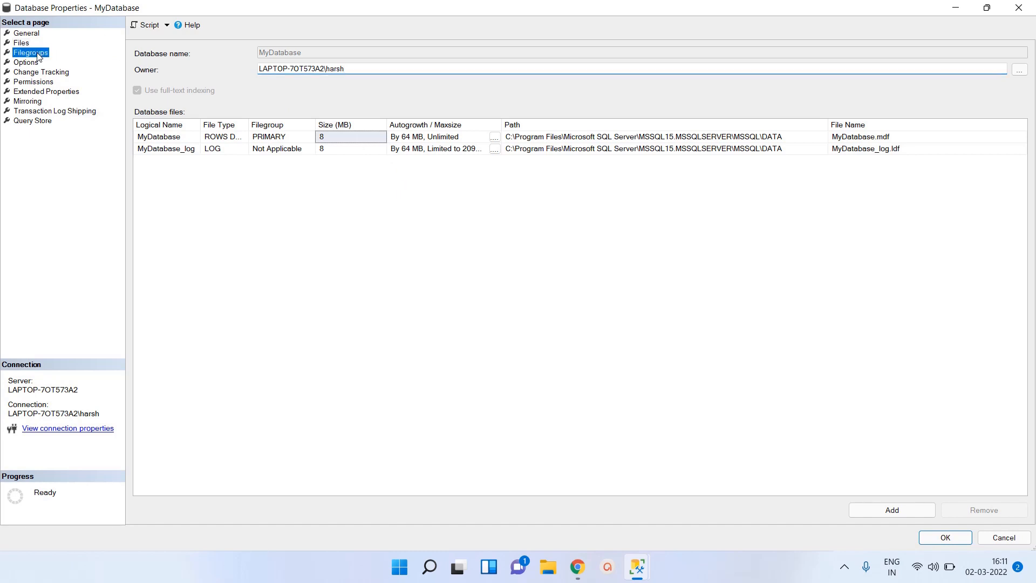